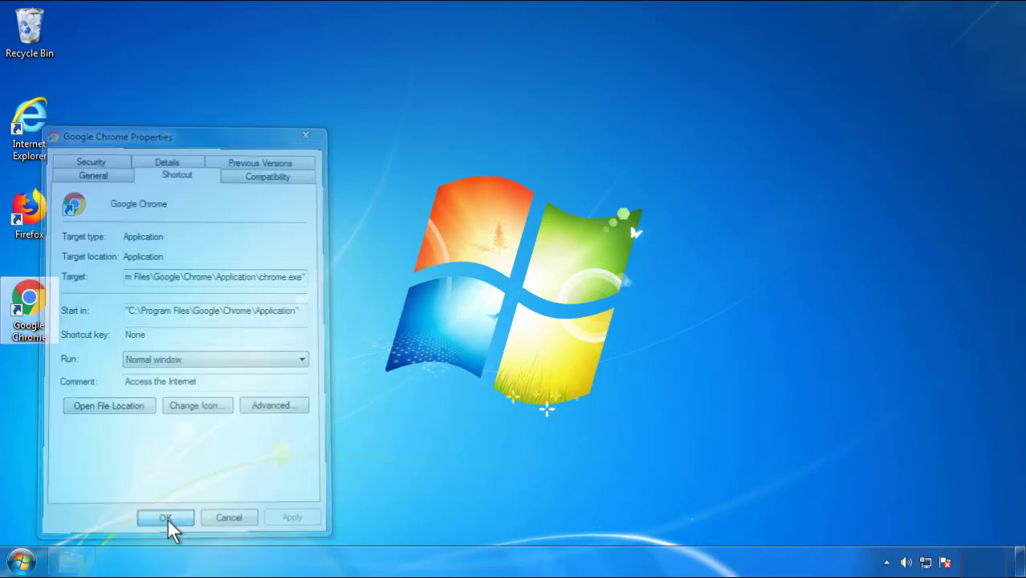
Confirm and close the Google Chrome shortcut's Properties dialog
{"action": "left_click", "coordinate": [21, 562]}
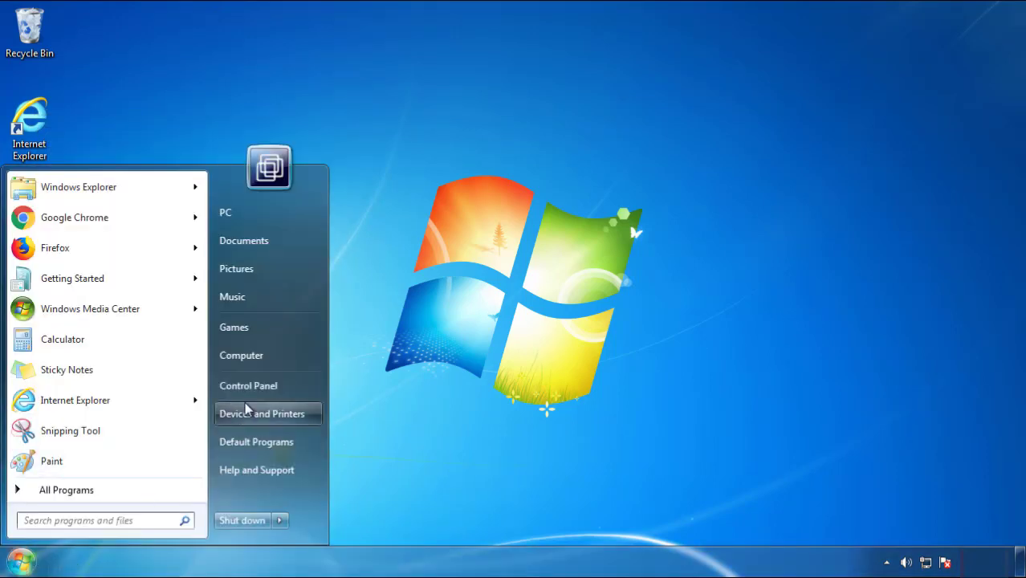
Sort installed programs newest-first, uninstall SearchMine 2.00, then close Programs and Features
{"action": "left_click", "coordinate": [257, 383]}
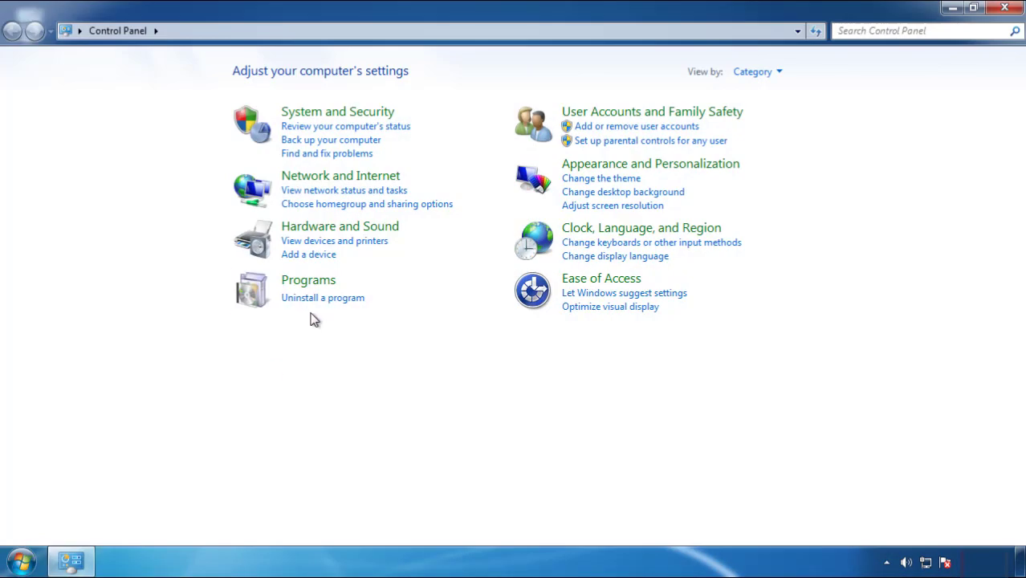
{"action": "left_click", "coordinate": [321, 298]}
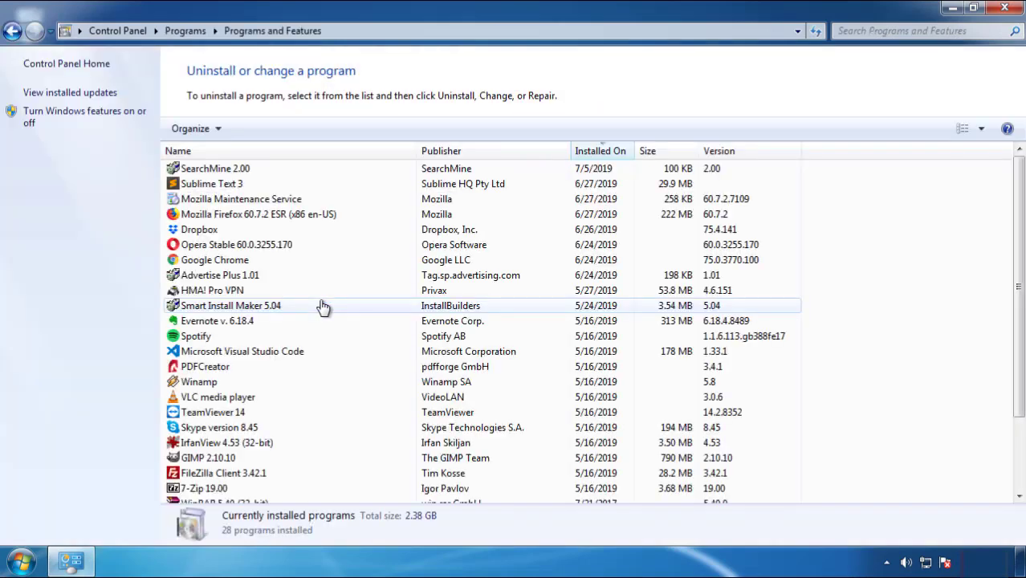
{"action": "left_click", "coordinate": [601, 153]}
{"action": "left_click", "coordinate": [596, 152]}
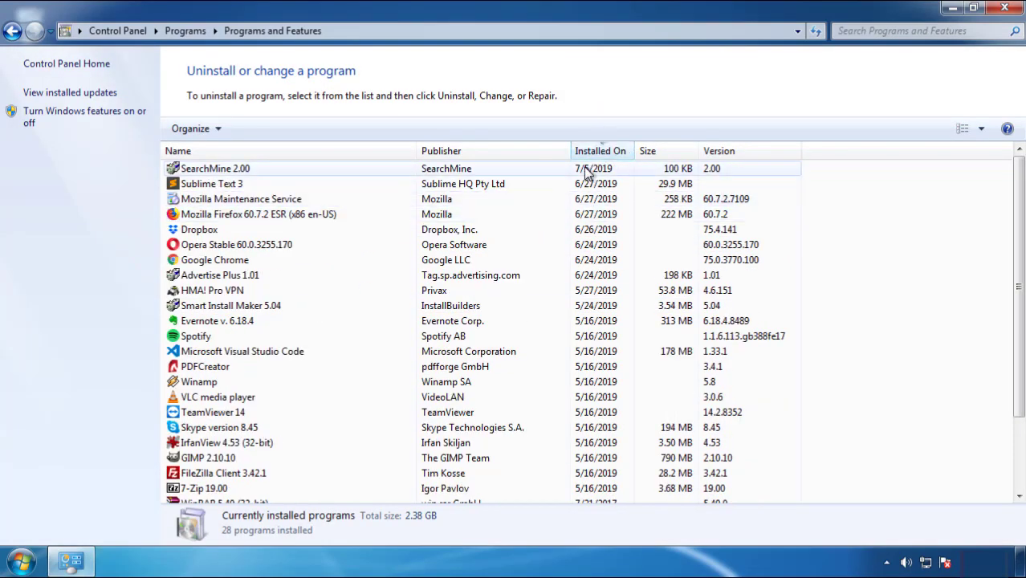
{"action": "left_click", "coordinate": [218, 173]}
{"action": "left_click", "coordinate": [258, 131]}
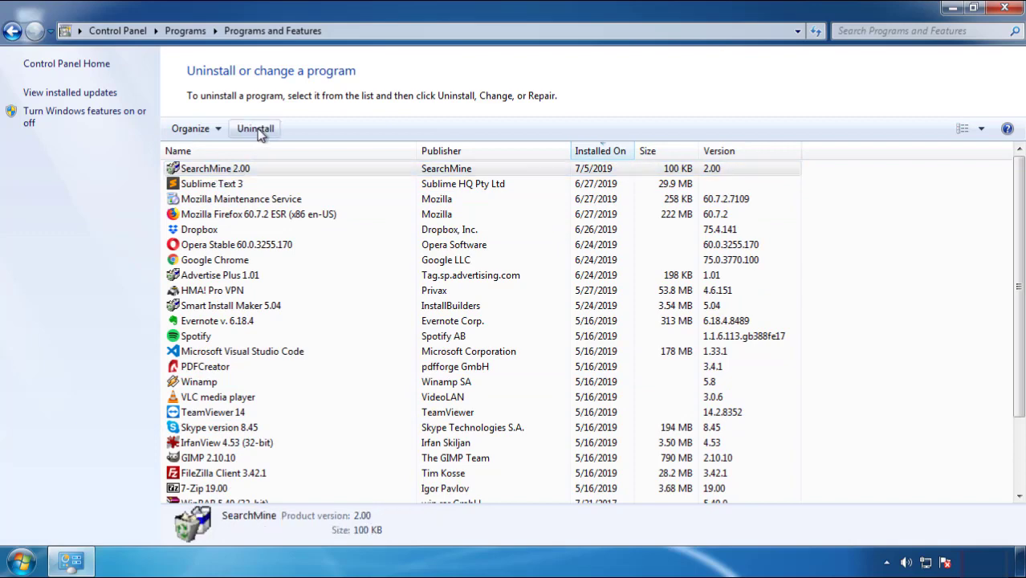
{"action": "left_click", "coordinate": [598, 427]}
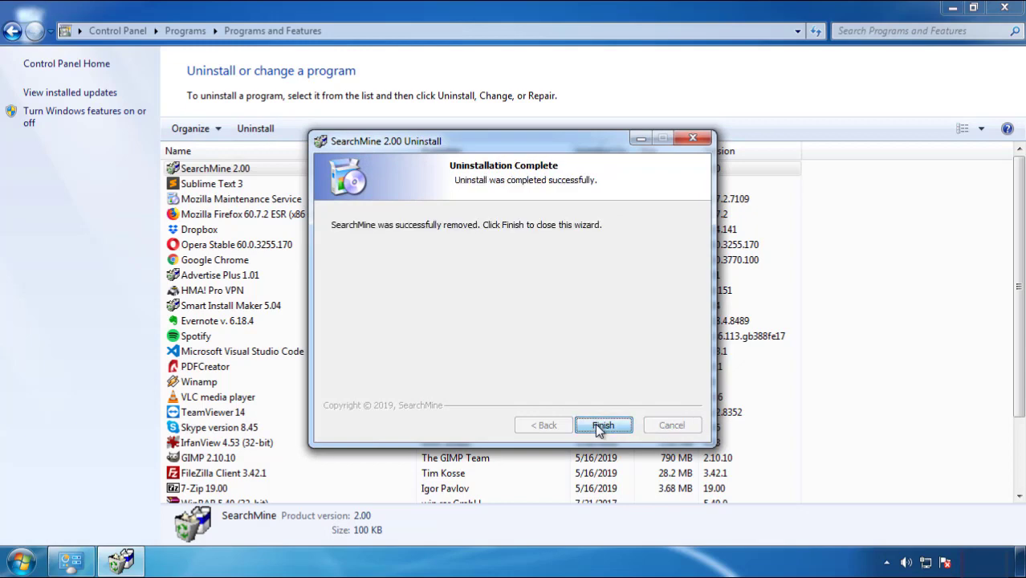
{"action": "left_click", "coordinate": [595, 423]}
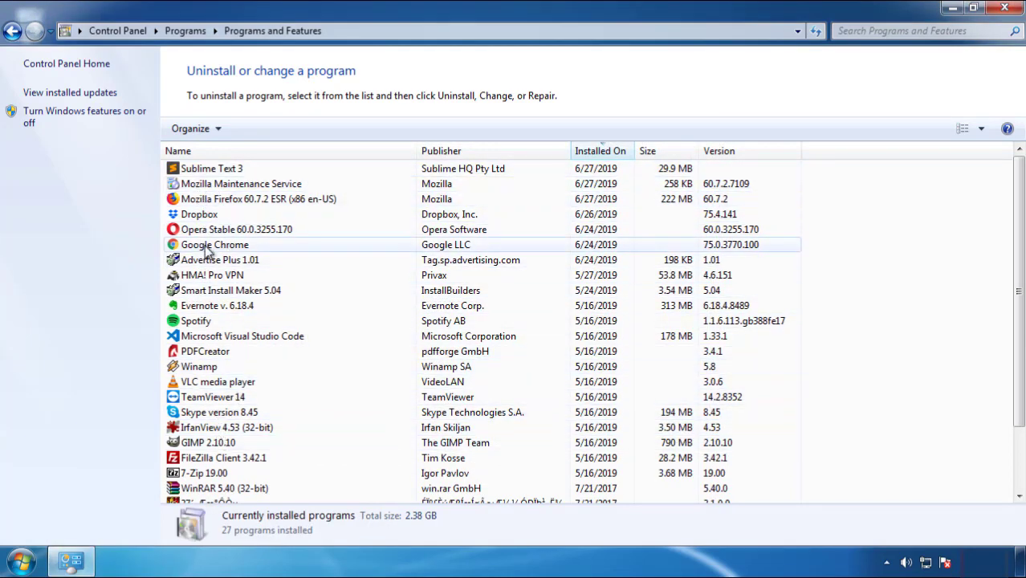
{"action": "left_click", "coordinate": [1005, 9]}
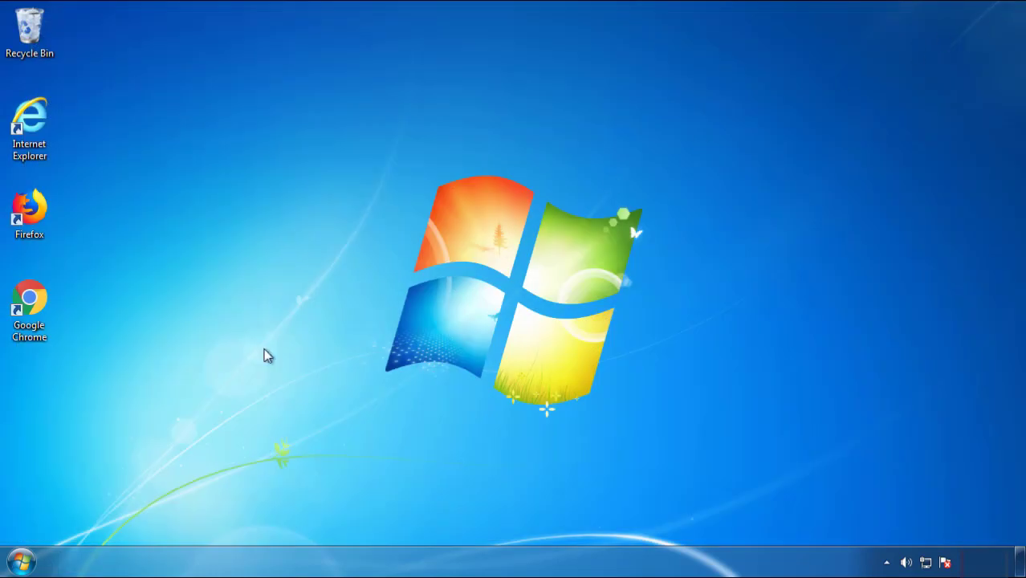
Restart Windows from the Start menu and choose Safe Mode at the boot options
{"action": "left_click", "coordinate": [19, 563]}
{"action": "mouse_move", "coordinate": [278, 523]}
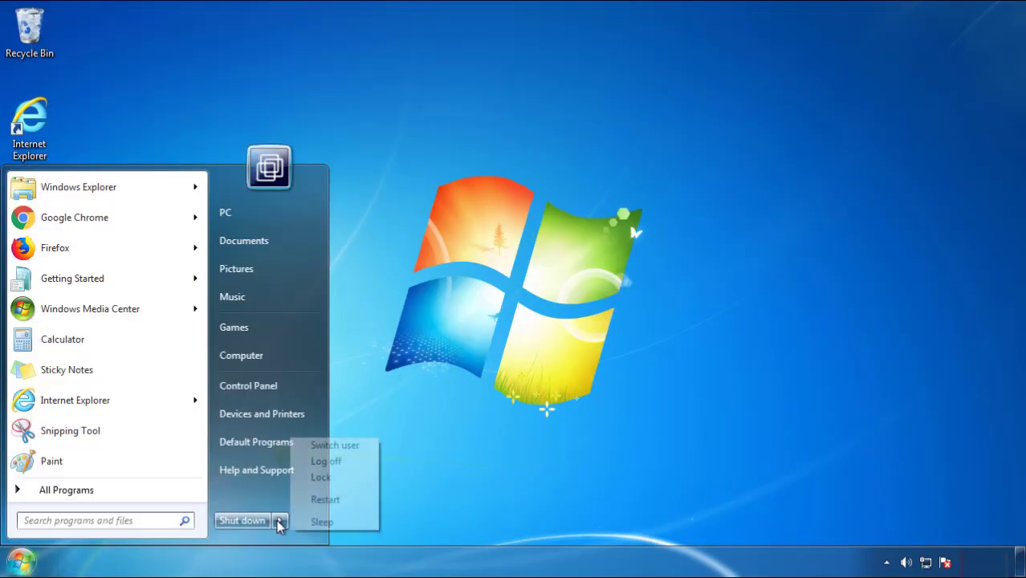
{"action": "left_click", "coordinate": [338, 501]}
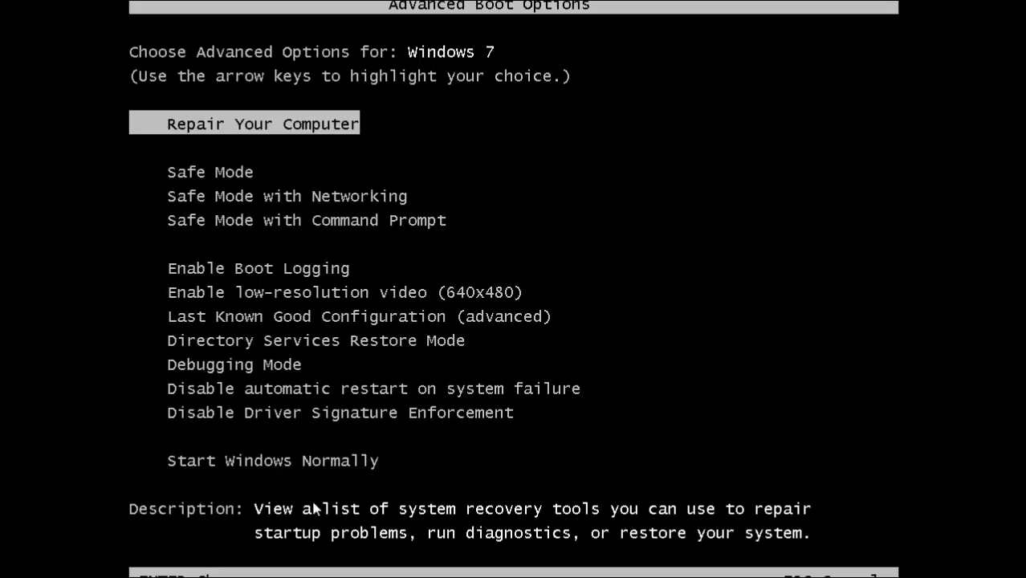
{"action": "key", "text": "Down"}
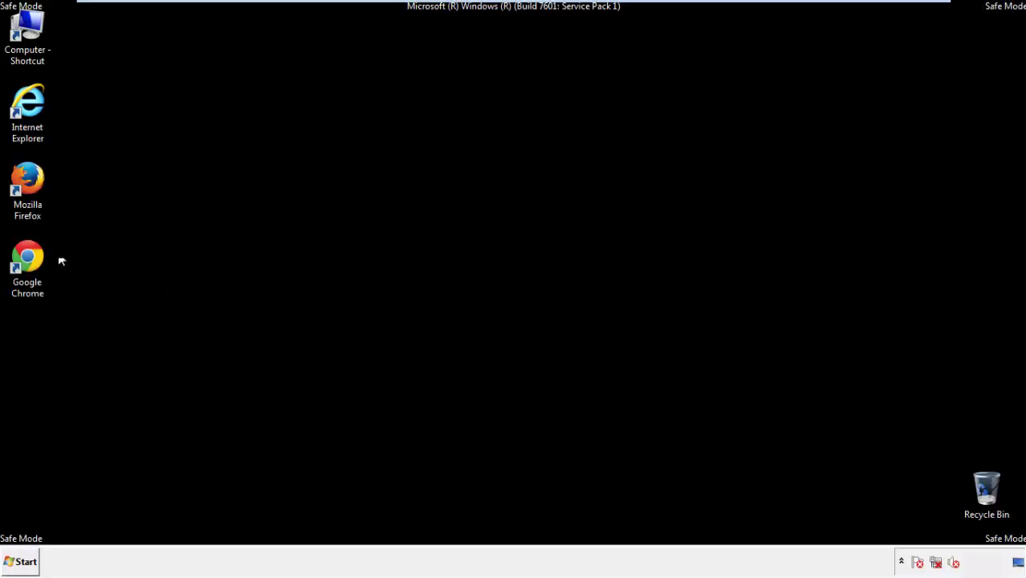
Launch Firefox, decline the default-browser prompt, and make the menu bar visible
{"action": "double_click", "coordinate": [37, 188]}
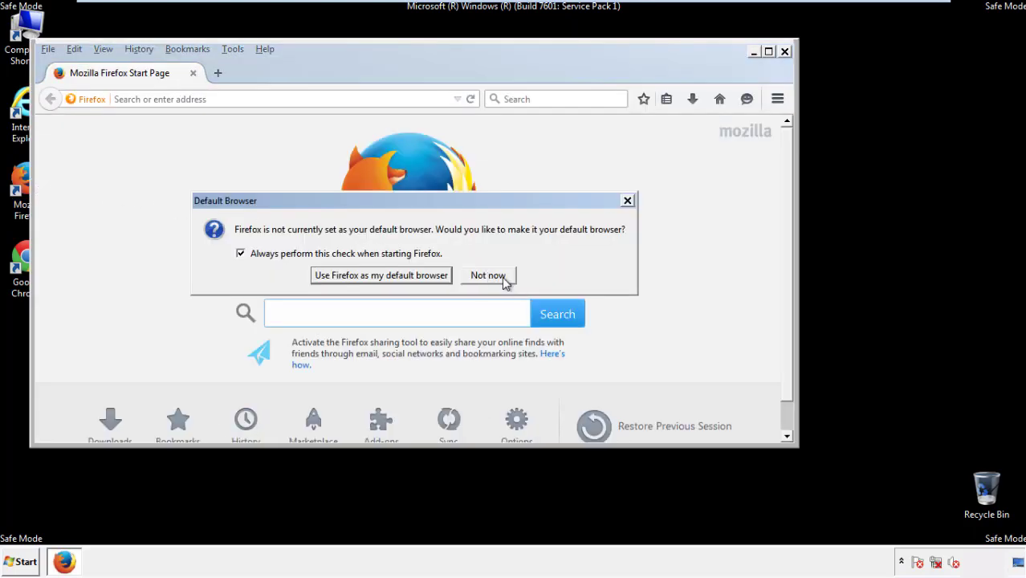
{"action": "left_click", "coordinate": [497, 276]}
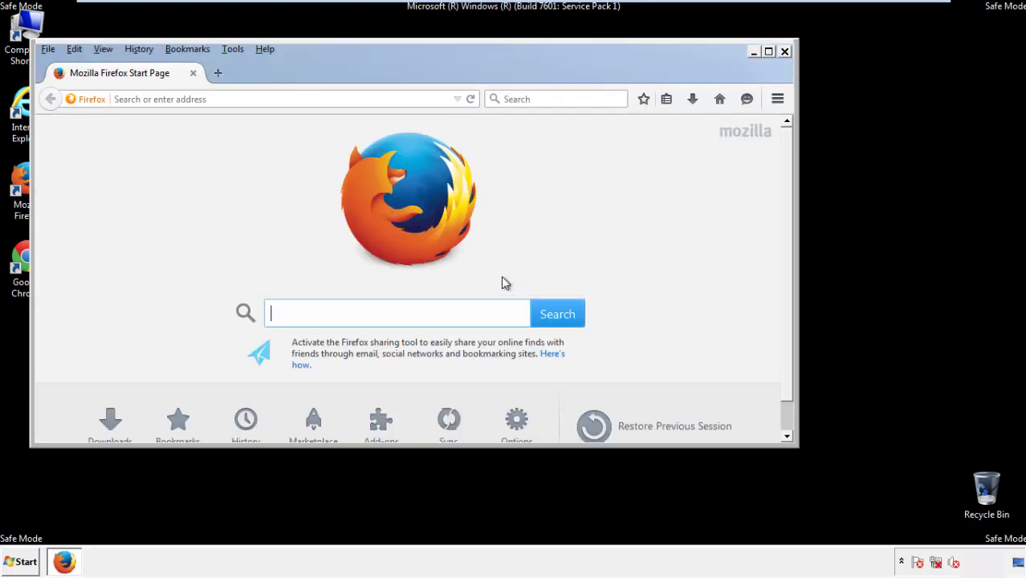
{"action": "right_click", "coordinate": [317, 70]}
{"action": "left_click", "coordinate": [348, 119]}
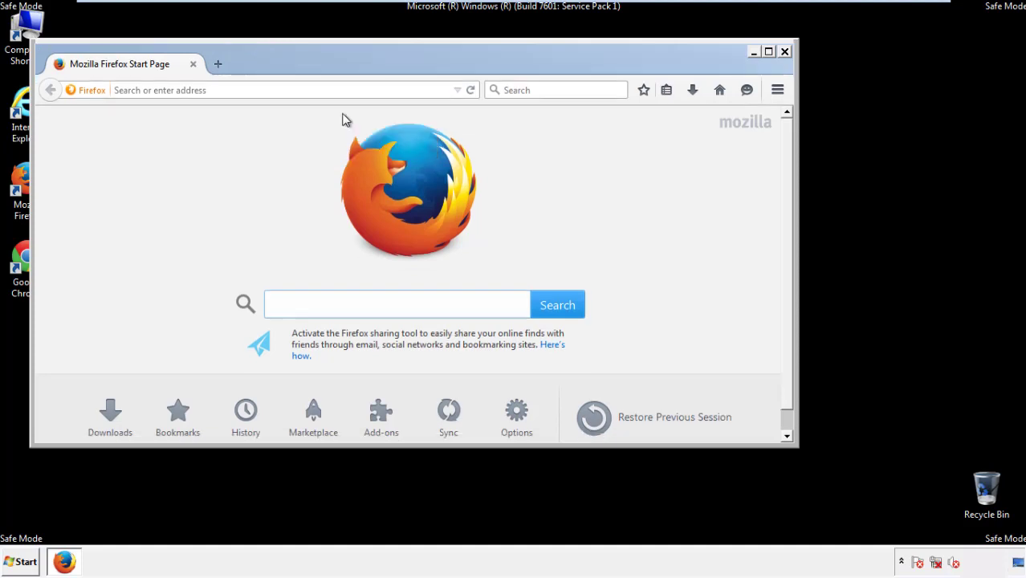
{"action": "right_click", "coordinate": [323, 66]}
{"action": "left_click", "coordinate": [335, 124]}
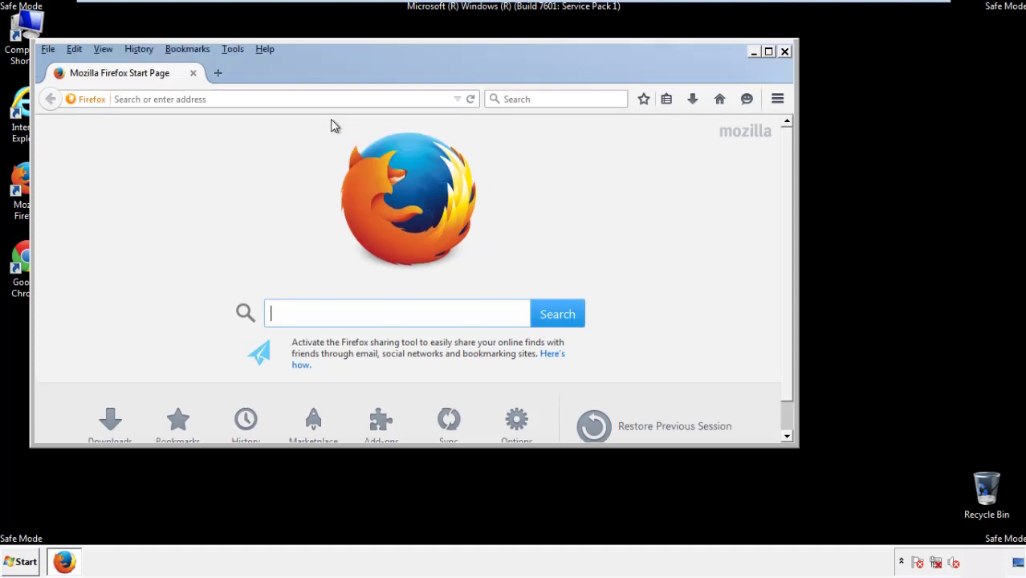
Clear Firefox's recent history for the Everything range with all data types ticked
{"action": "left_click", "coordinate": [146, 50]}
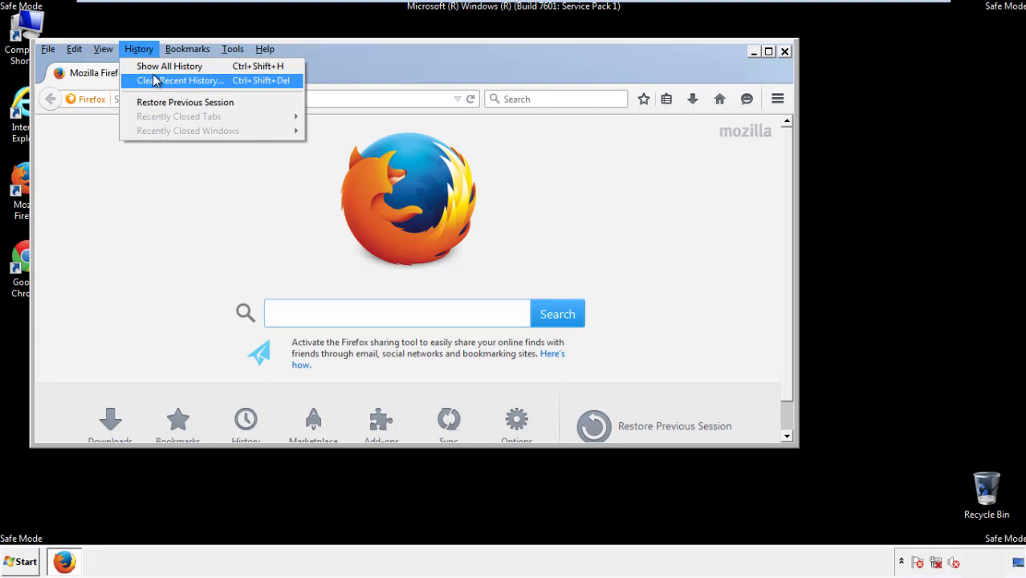
{"action": "left_click", "coordinate": [155, 80]}
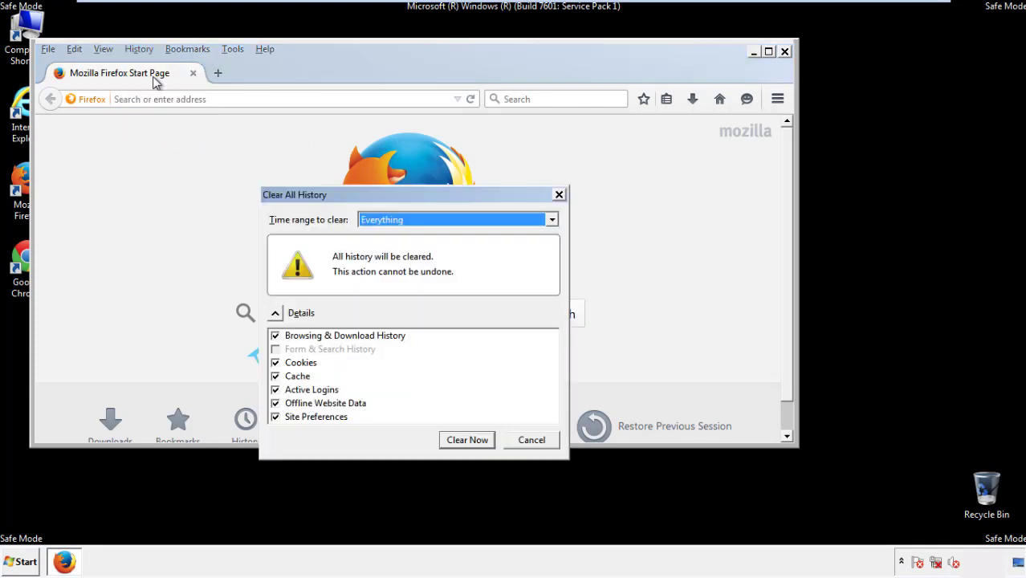
{"action": "left_click", "coordinate": [377, 220]}
{"action": "left_click", "coordinate": [384, 300]}
{"action": "left_click", "coordinate": [275, 403]}
{"action": "left_click", "coordinate": [275, 403]}
{"action": "left_click", "coordinate": [275, 418]}
{"action": "left_click", "coordinate": [276, 417]}
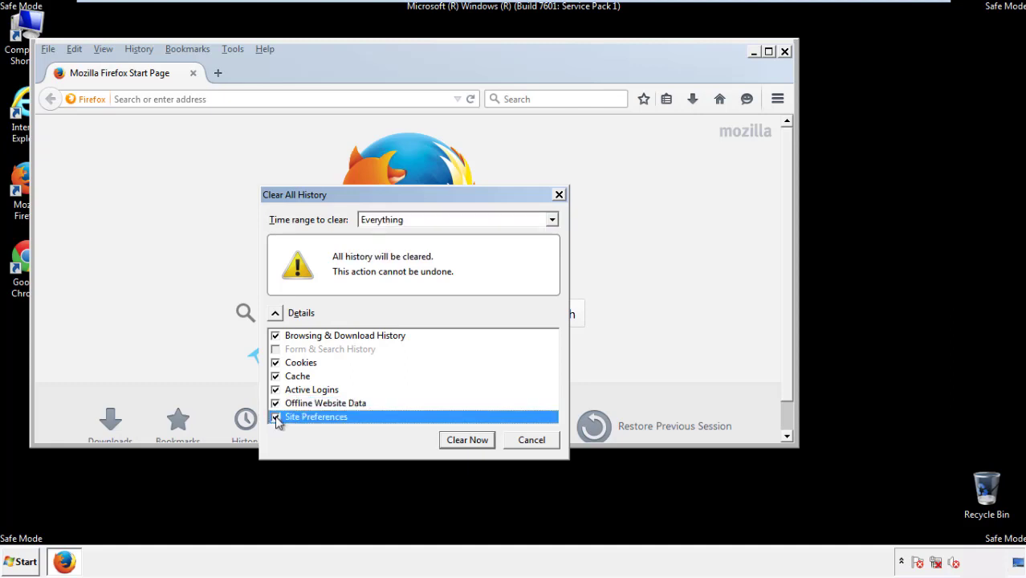
{"action": "left_click", "coordinate": [465, 440]}
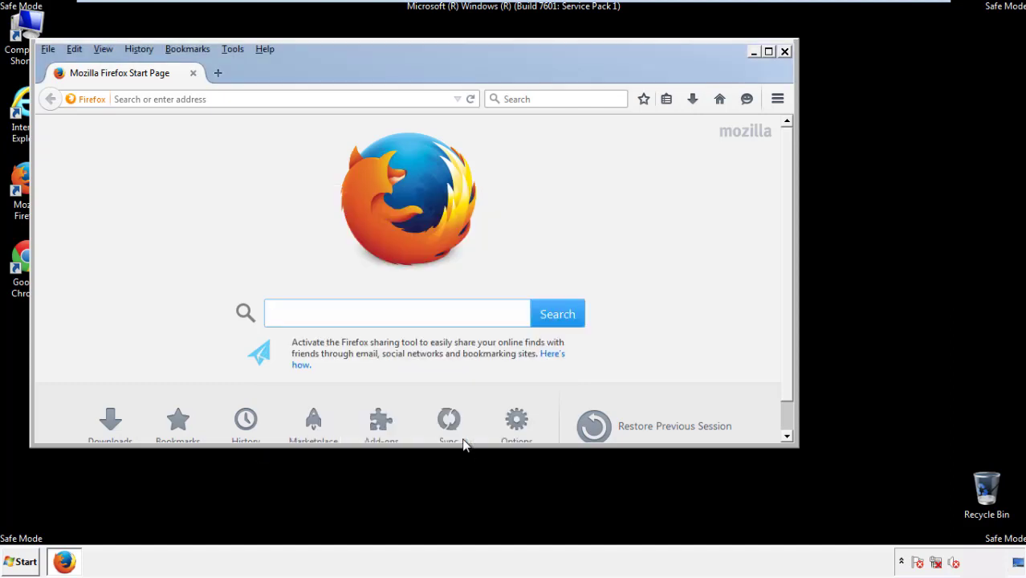
Refresh Firefox to its defaults from Troubleshooting Information, decline the default prompt, and close it
{"action": "left_click", "coordinate": [265, 49]}
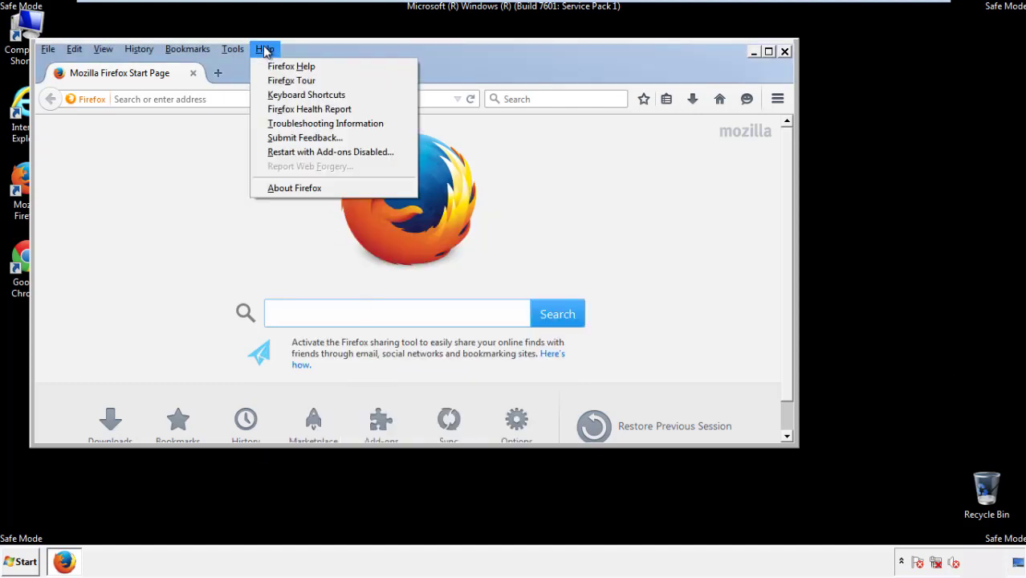
{"action": "left_click", "coordinate": [296, 122]}
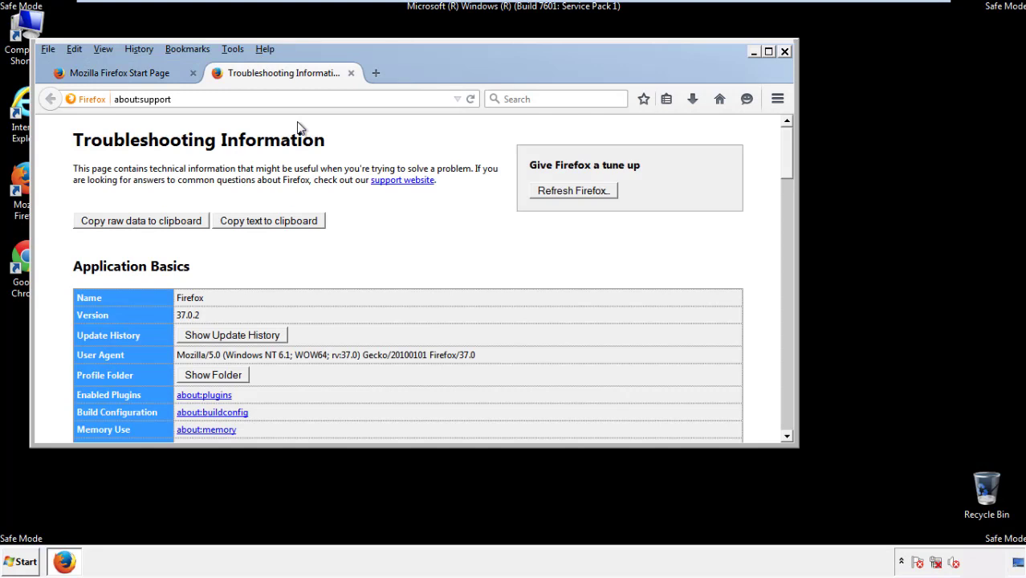
{"action": "left_click", "coordinate": [595, 193]}
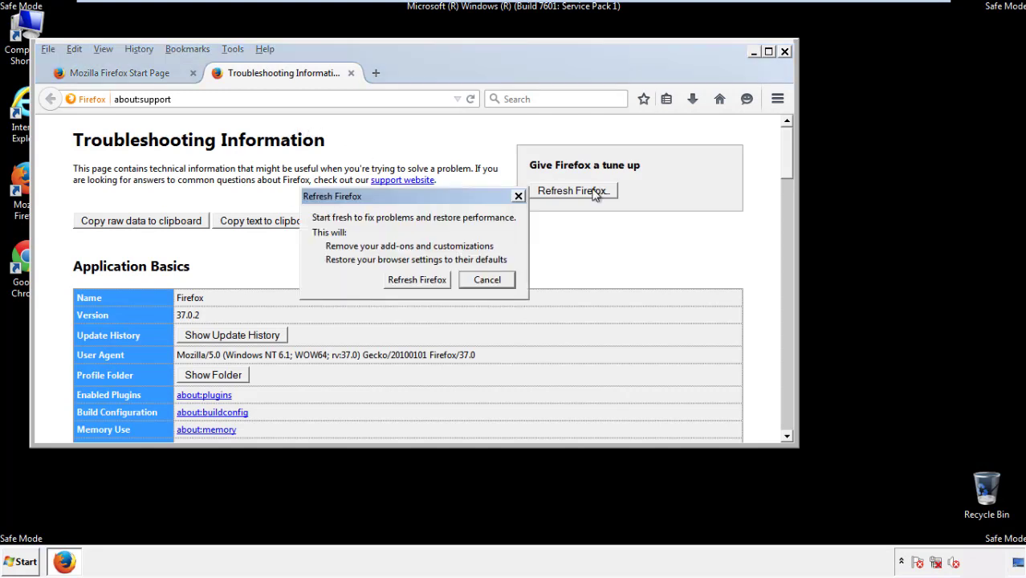
{"action": "left_click", "coordinate": [417, 280]}
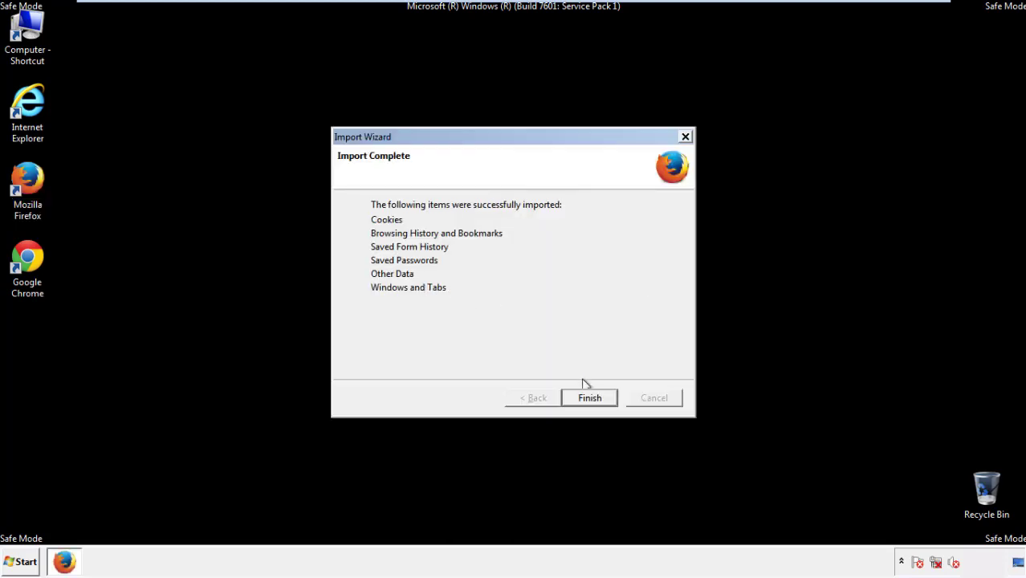
{"action": "left_click", "coordinate": [589, 398]}
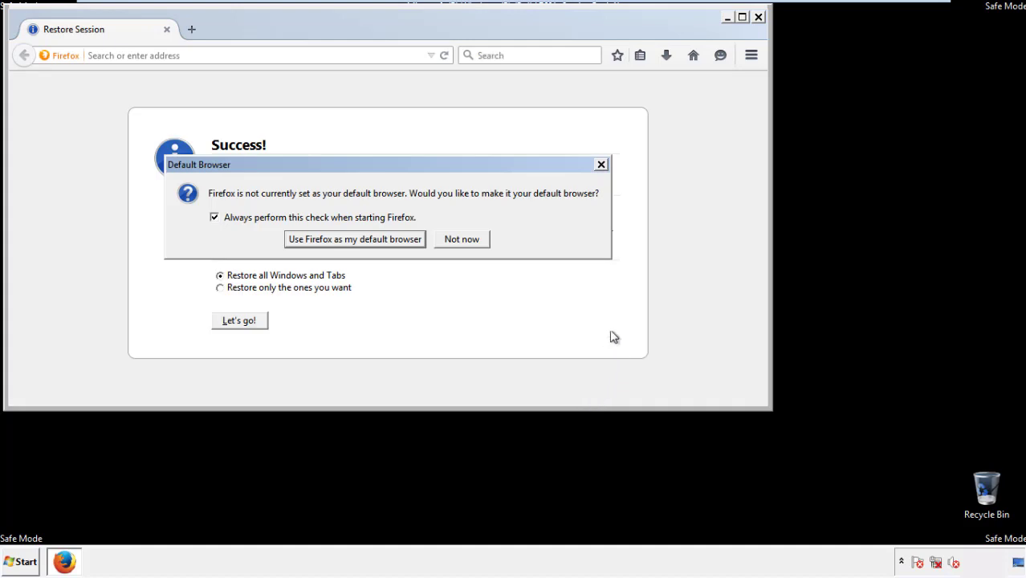
{"action": "left_click", "coordinate": [463, 242]}
{"action": "left_click", "coordinate": [757, 17]}
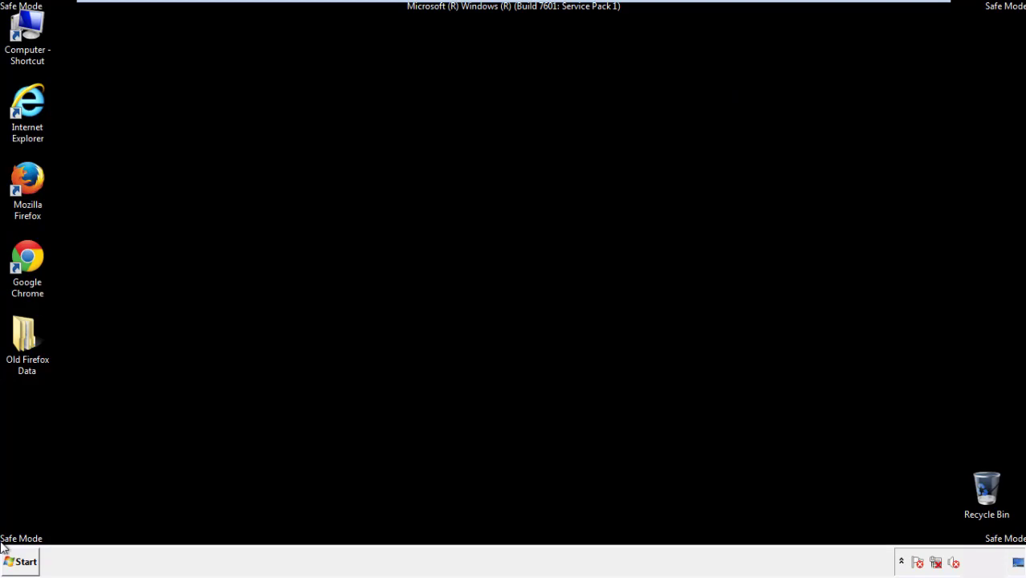
Launch Google Chrome and stop it asking to be the default browser
{"action": "left_click", "coordinate": [24, 257]}
{"action": "double_click", "coordinate": [24, 255]}
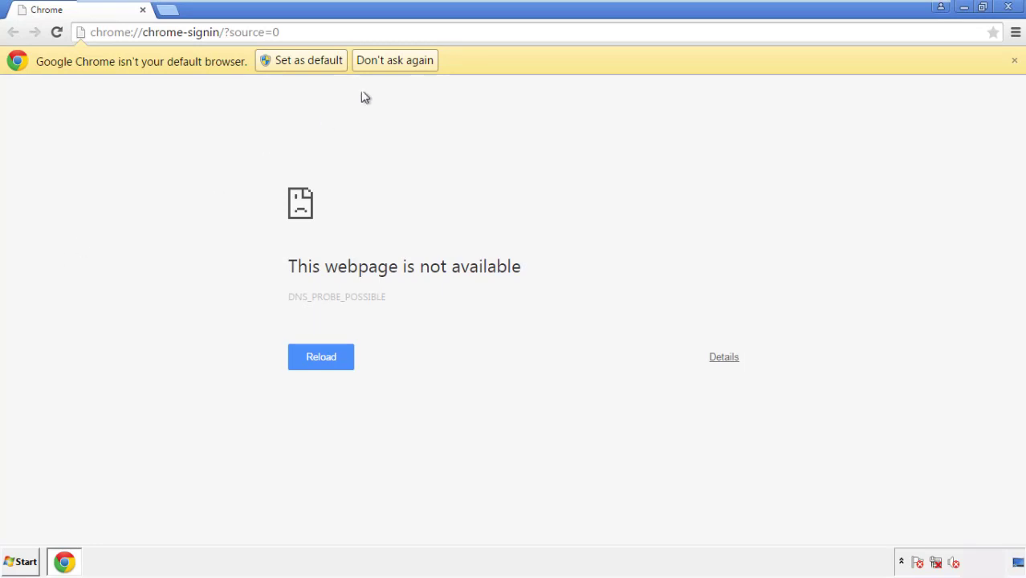
{"action": "left_click", "coordinate": [412, 62]}
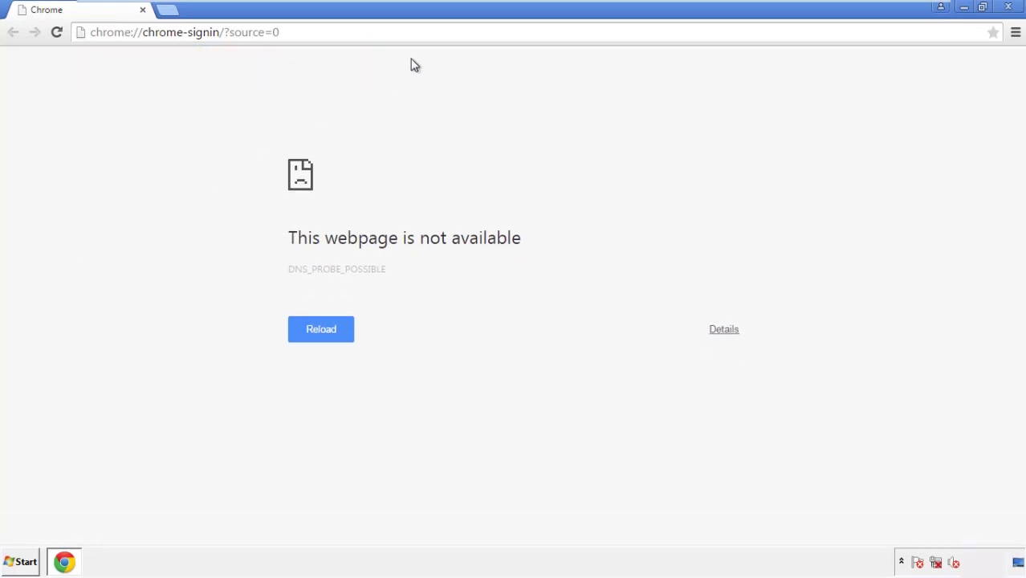
{"action": "left_click", "coordinate": [1015, 33]}
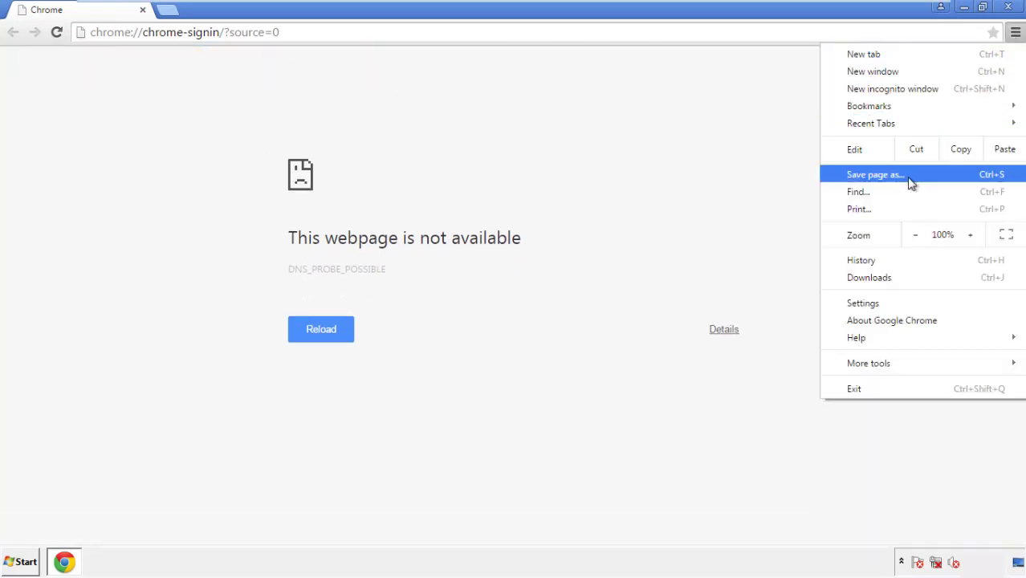
Clear Chrome's browsing data from the beginning of time, including autofill form data
{"action": "left_click", "coordinate": [867, 303]}
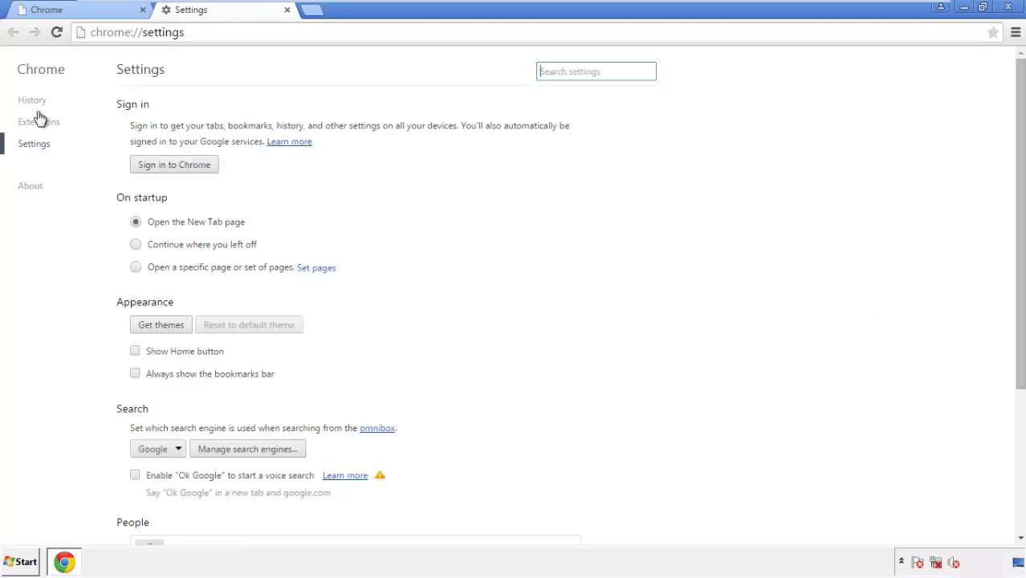
{"action": "left_click", "coordinate": [38, 105]}
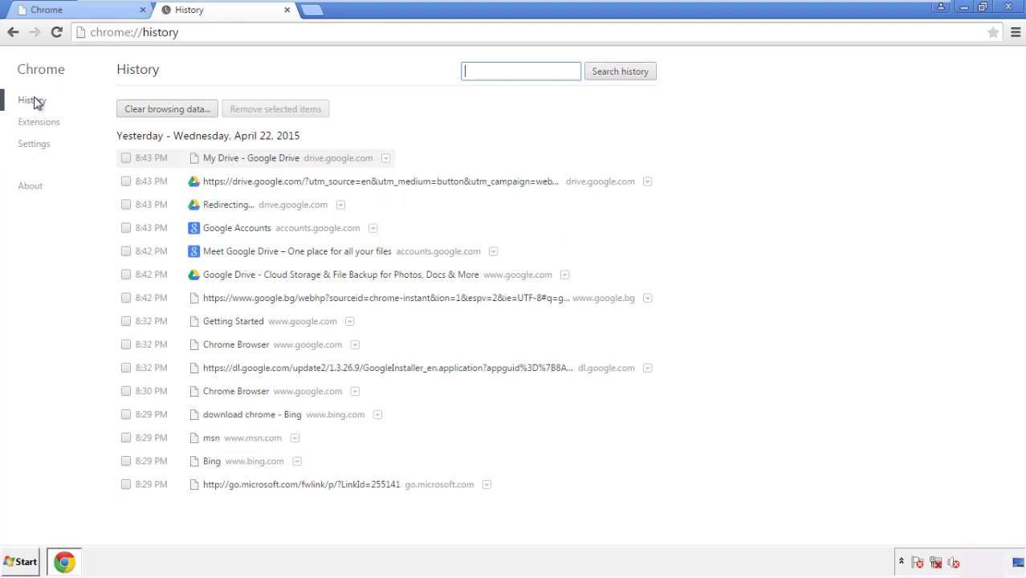
{"action": "left_click", "coordinate": [155, 110]}
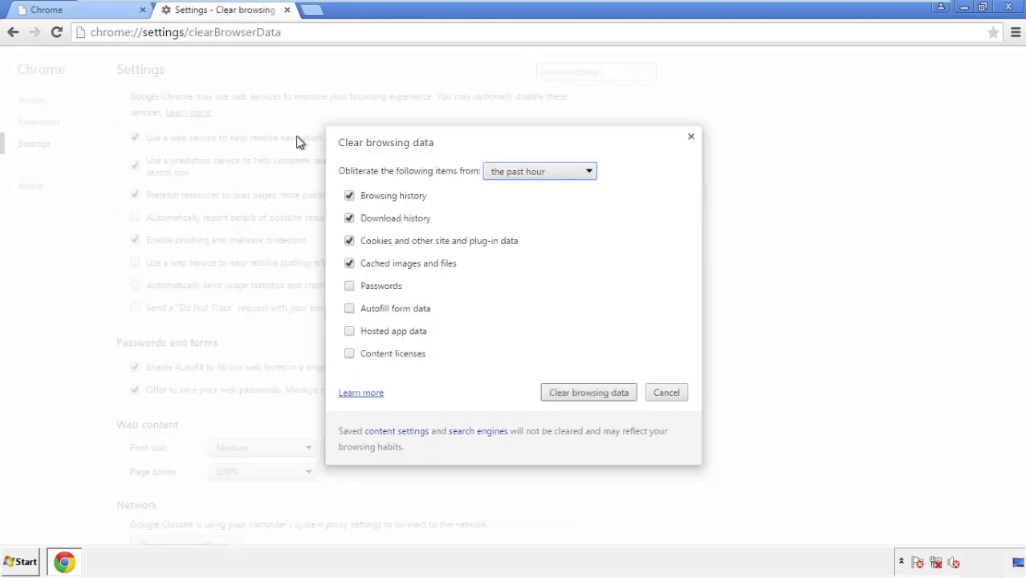
{"action": "left_click", "coordinate": [516, 171]}
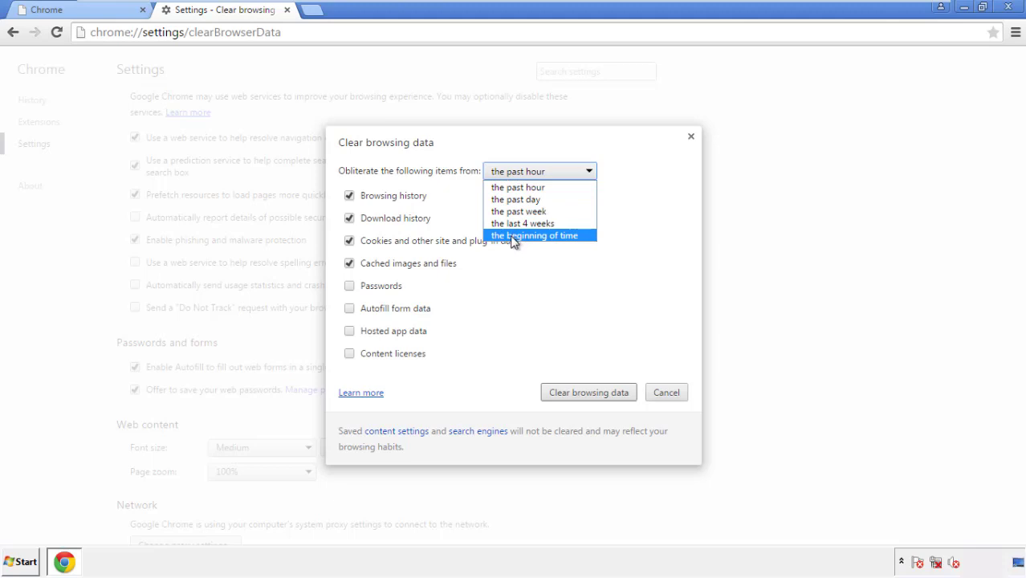
{"action": "left_click", "coordinate": [533, 235]}
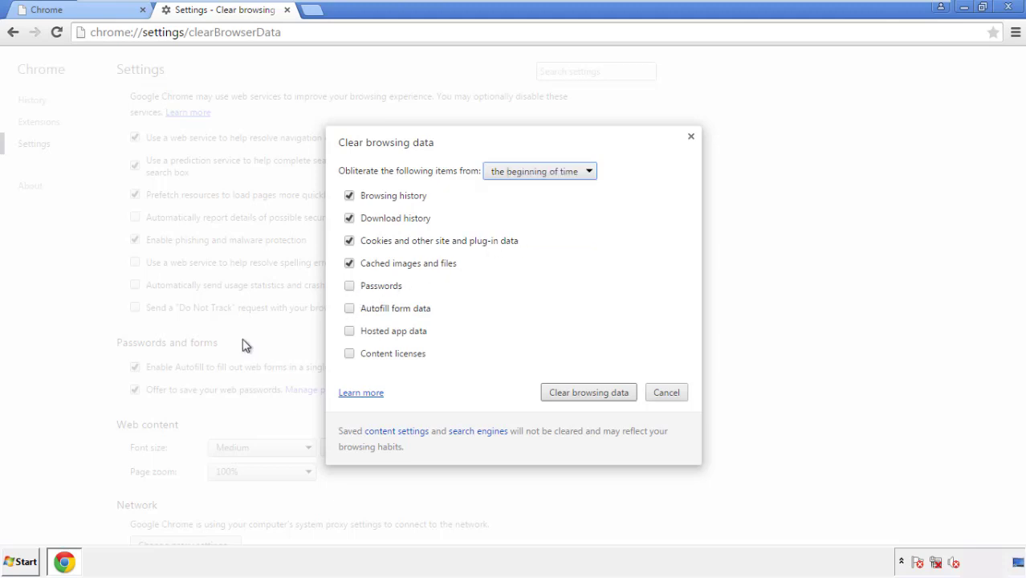
{"action": "left_click", "coordinate": [351, 309]}
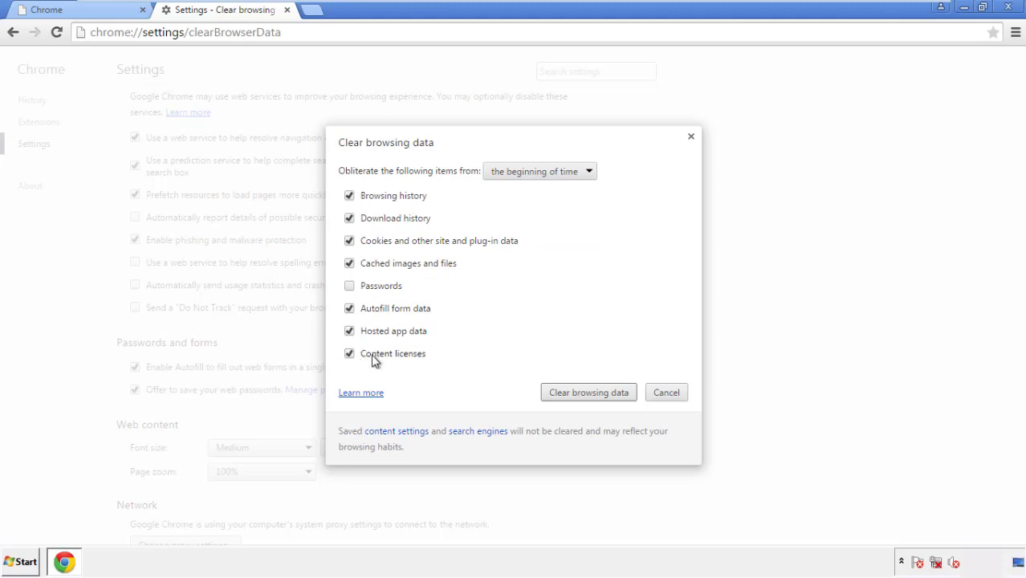
{"action": "left_click", "coordinate": [575, 394]}
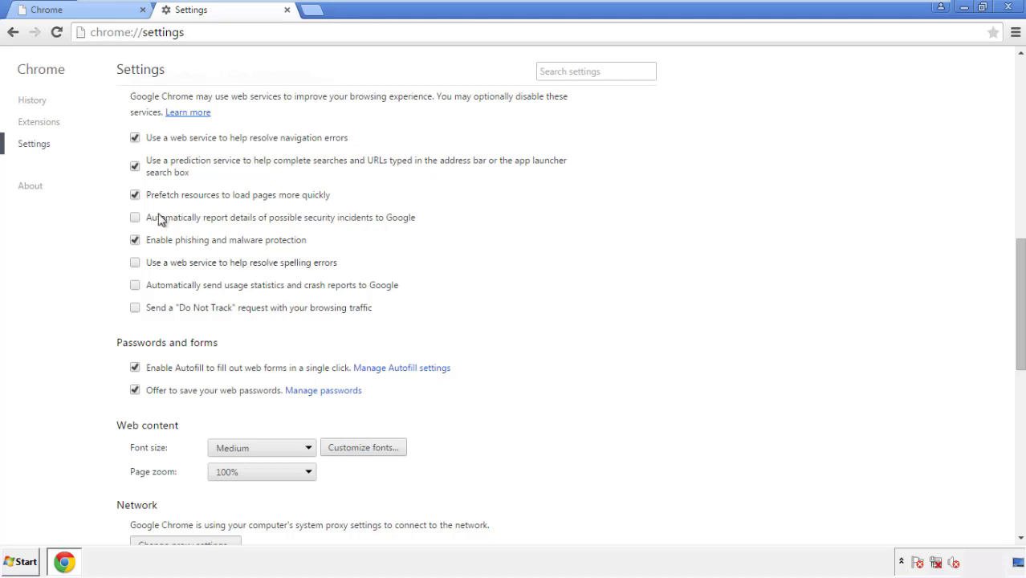
Reset Chrome's settings to their original defaults and close the browser
{"action": "left_click_drag", "start_coordinate": [1018, 251], "coordinate": [1015, 430]}
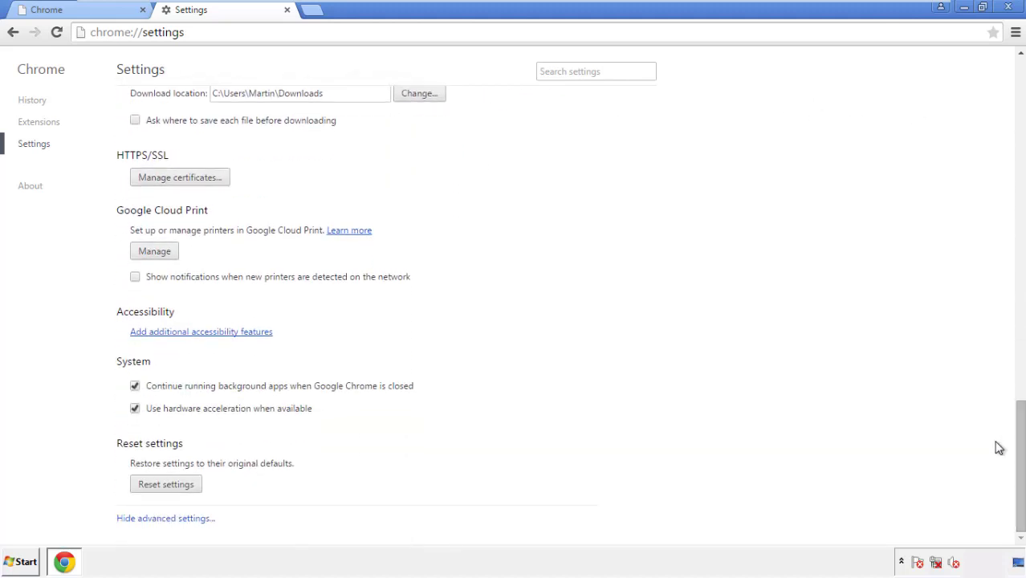
{"action": "left_click", "coordinate": [193, 488]}
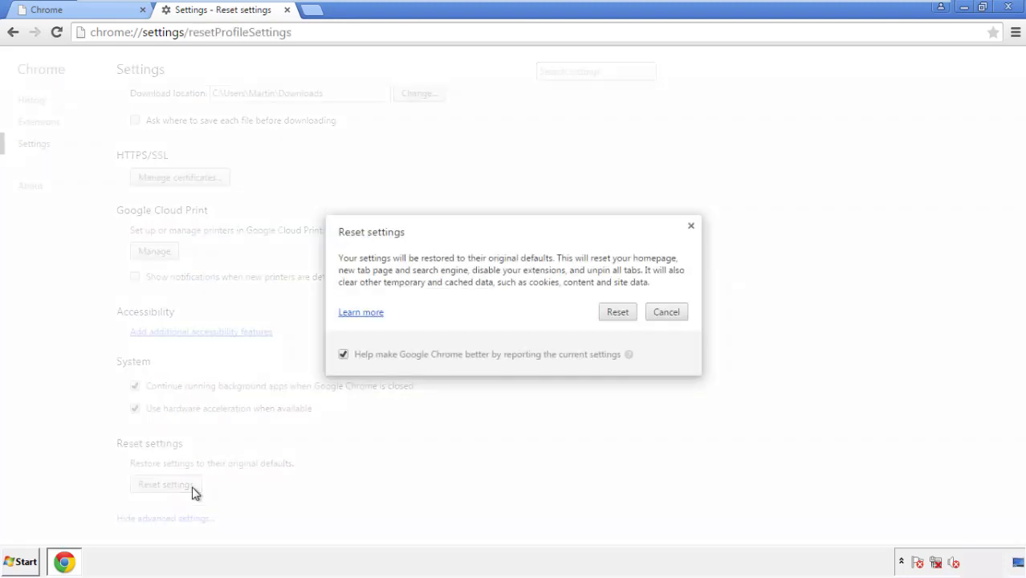
{"action": "left_click", "coordinate": [617, 312]}
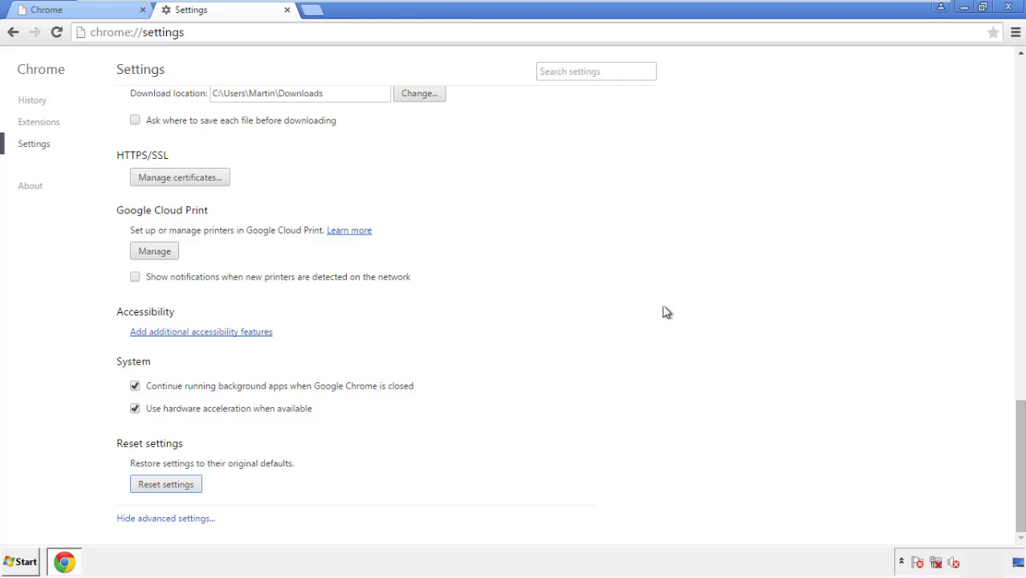
{"action": "left_click", "coordinate": [1008, 7]}
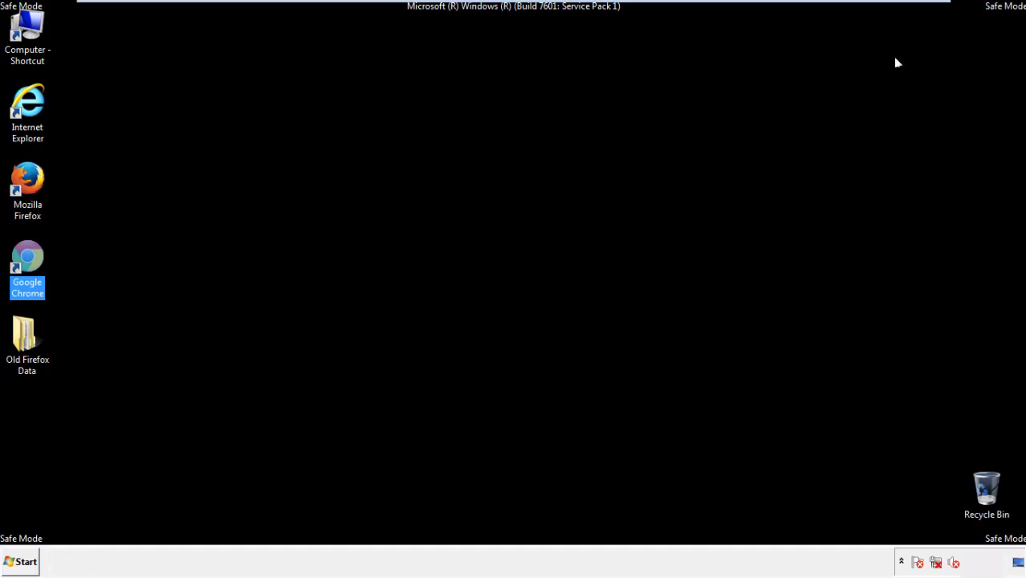
Relaunch Firefox, remove the Search Mine extension in the Add-ons Manager, and close it
{"action": "left_click", "coordinate": [553, 259]}
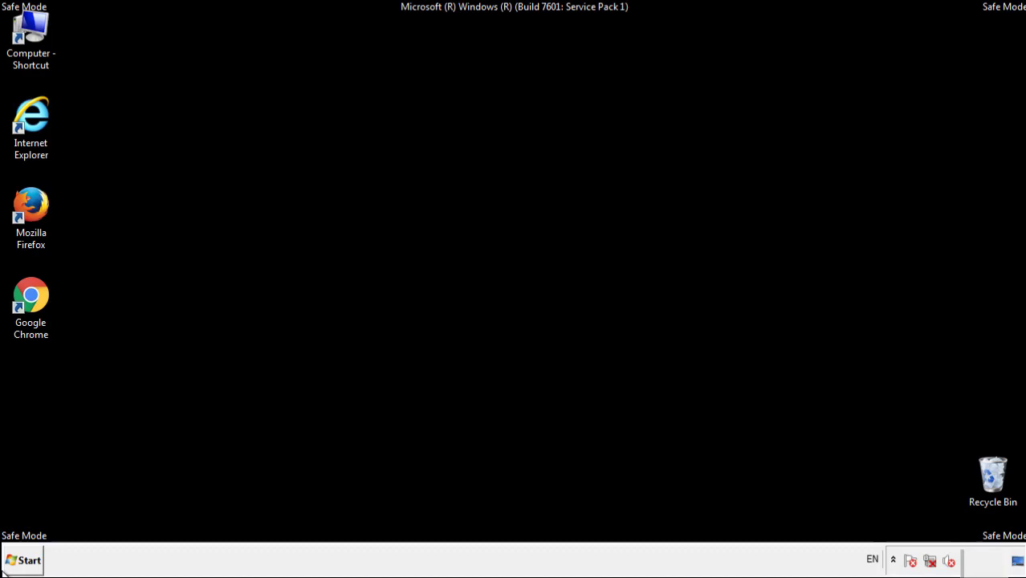
{"action": "double_click", "coordinate": [39, 201]}
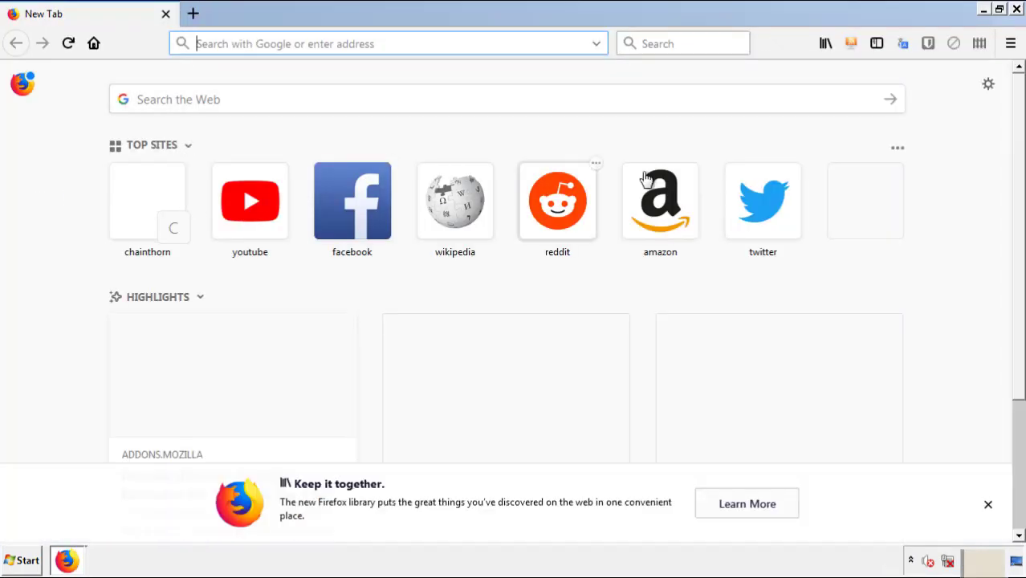
{"action": "left_click", "coordinate": [1011, 45]}
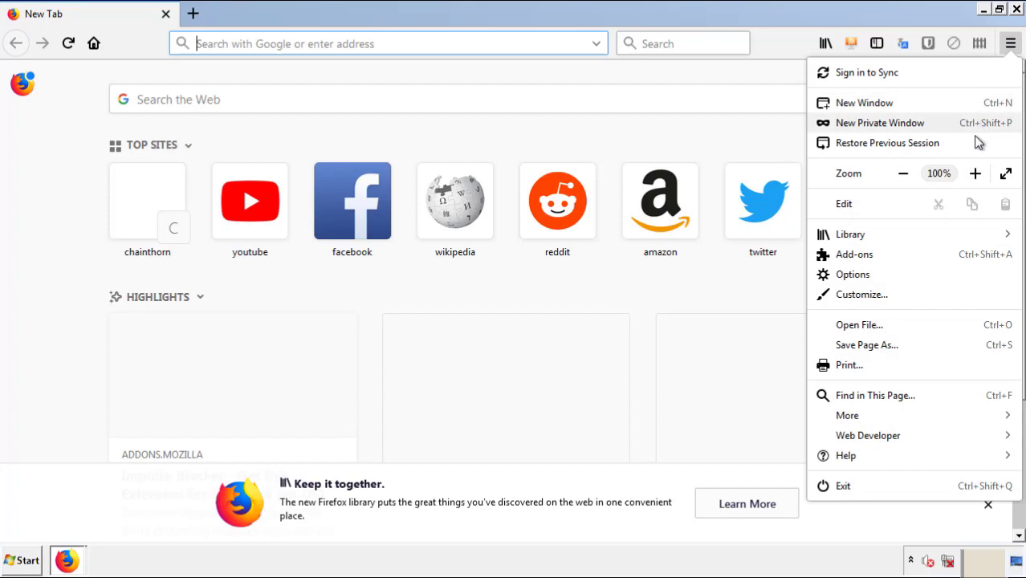
{"action": "left_click", "coordinate": [946, 261]}
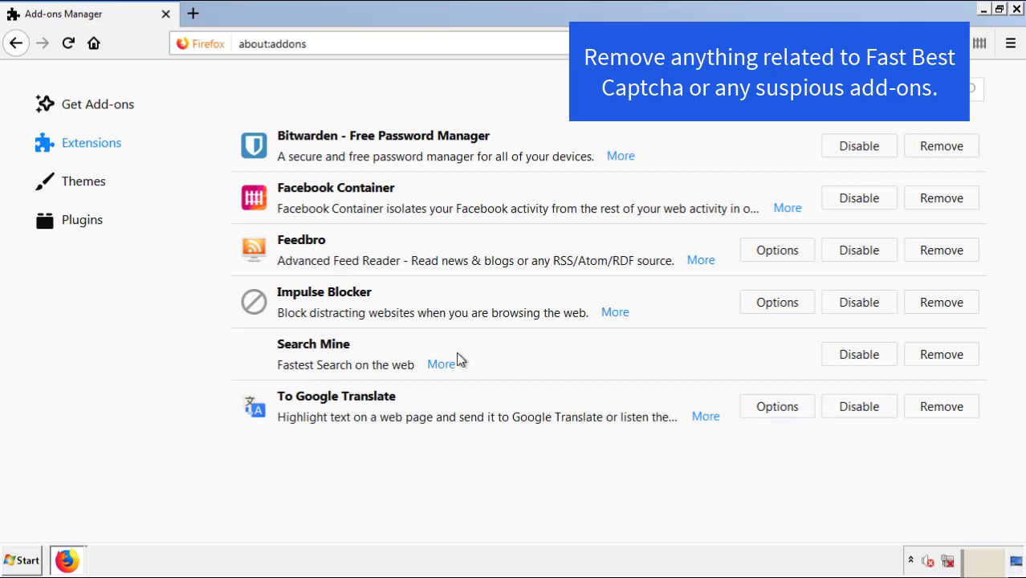
{"action": "left_click", "coordinate": [936, 360]}
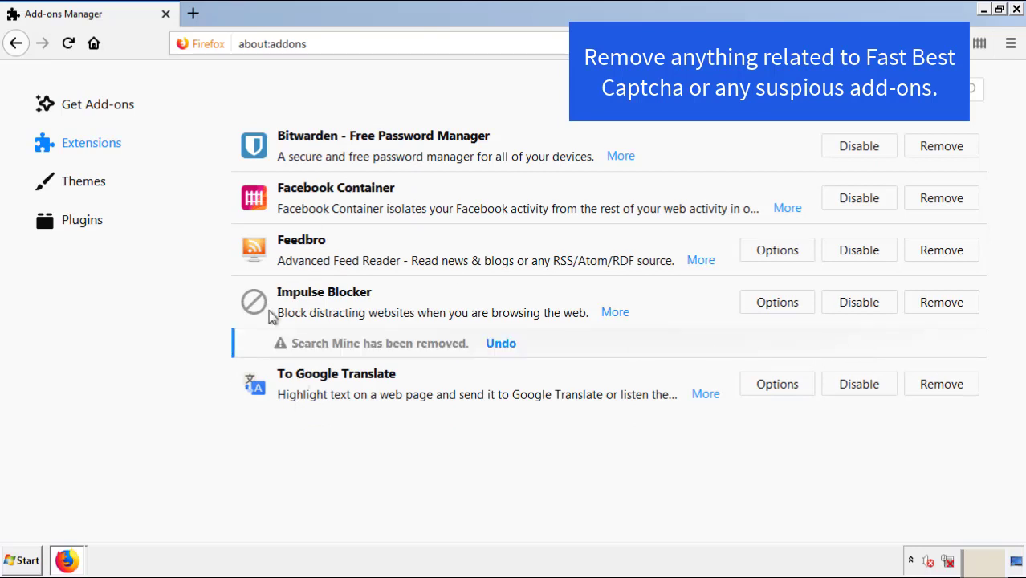
{"action": "left_click", "coordinate": [1017, 10]}
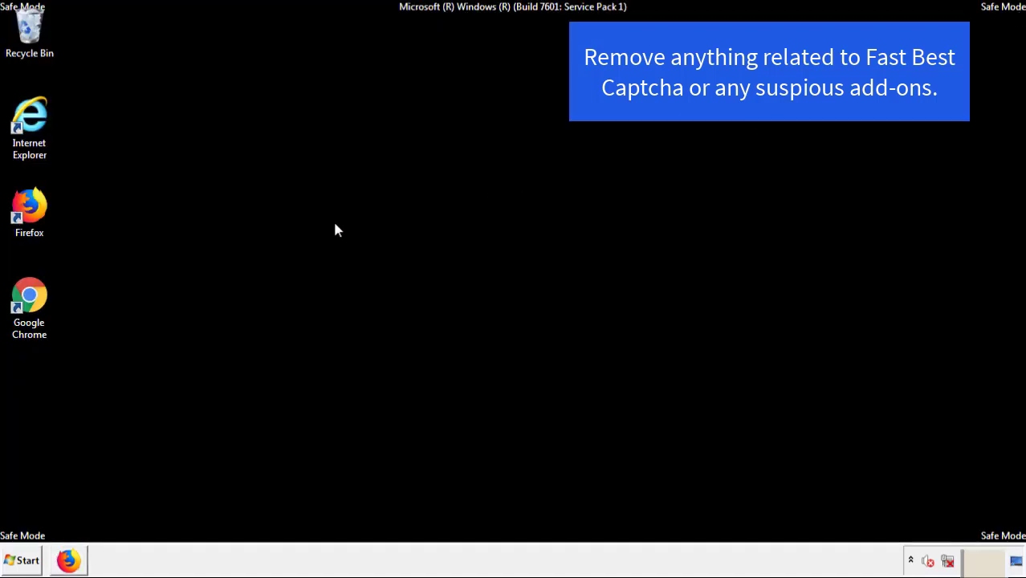
Relaunch Chrome and remove the Search Mine extension from its Extensions page
{"action": "double_click", "coordinate": [29, 313]}
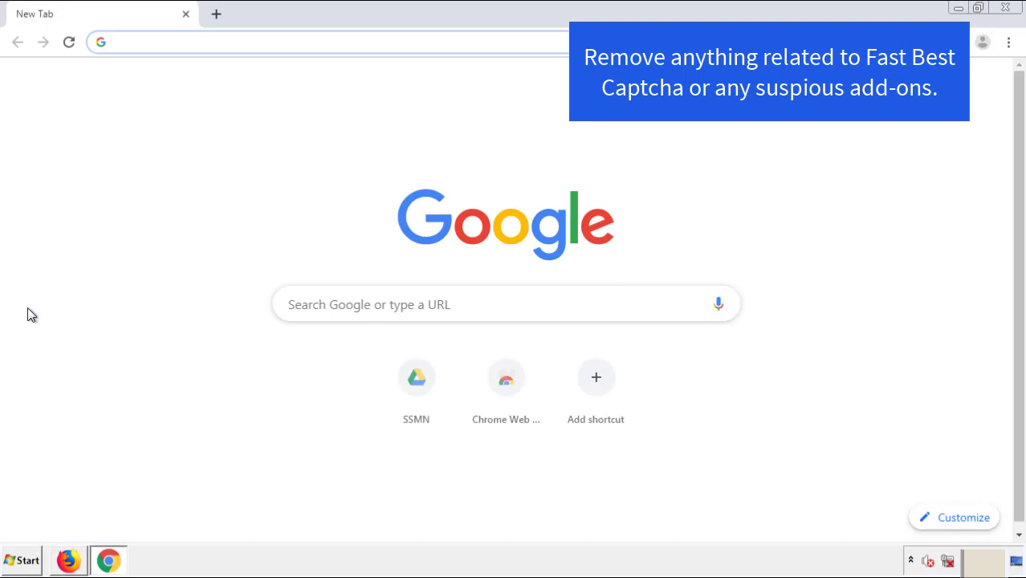
{"action": "left_click", "coordinate": [1008, 42]}
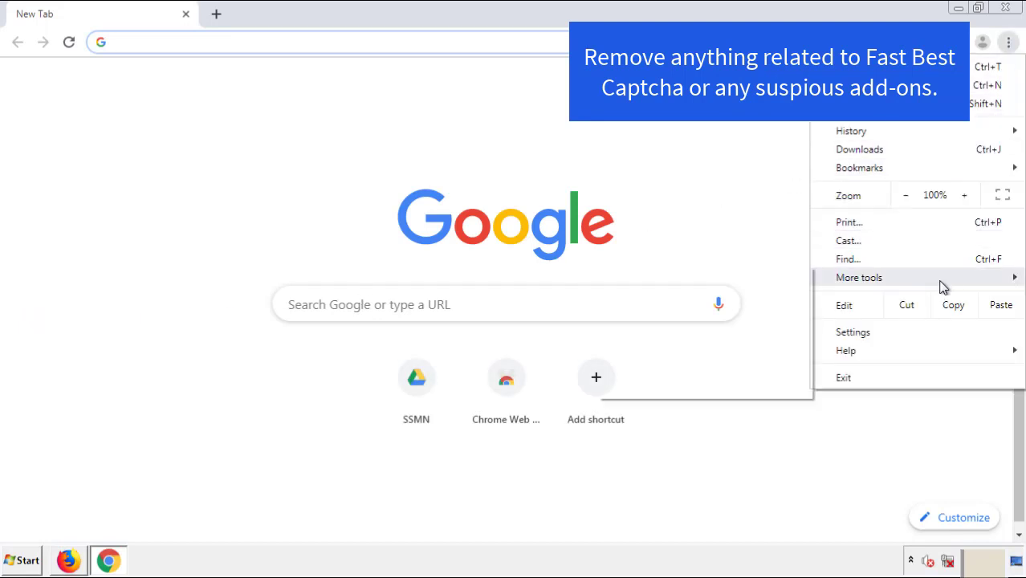
{"action": "mouse_move", "coordinate": [918, 281]}
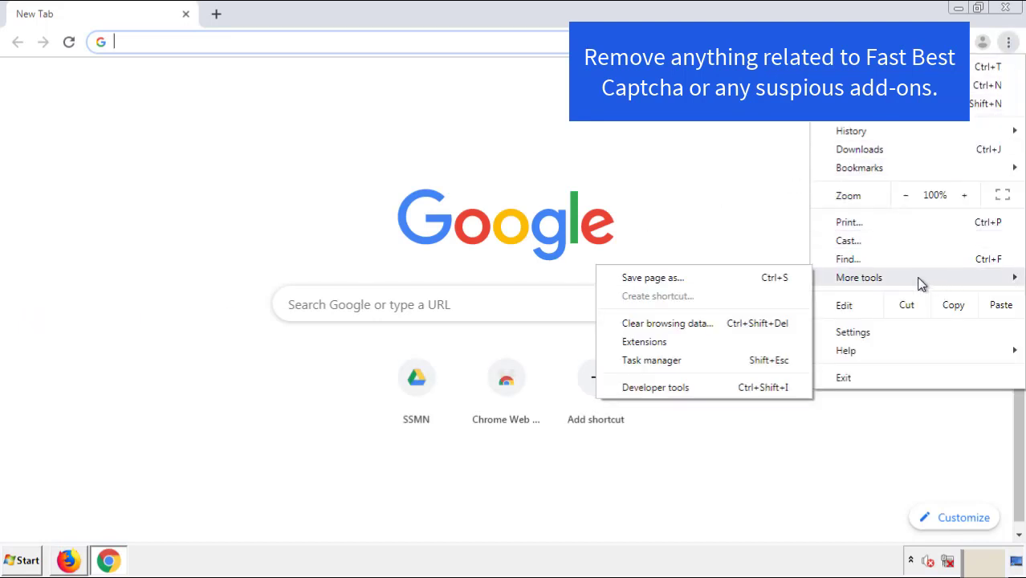
{"action": "left_click", "coordinate": [650, 341]}
{"action": "scroll", "coordinate": [287, 268], "scroll_direction": "down", "scroll_amount": 10}
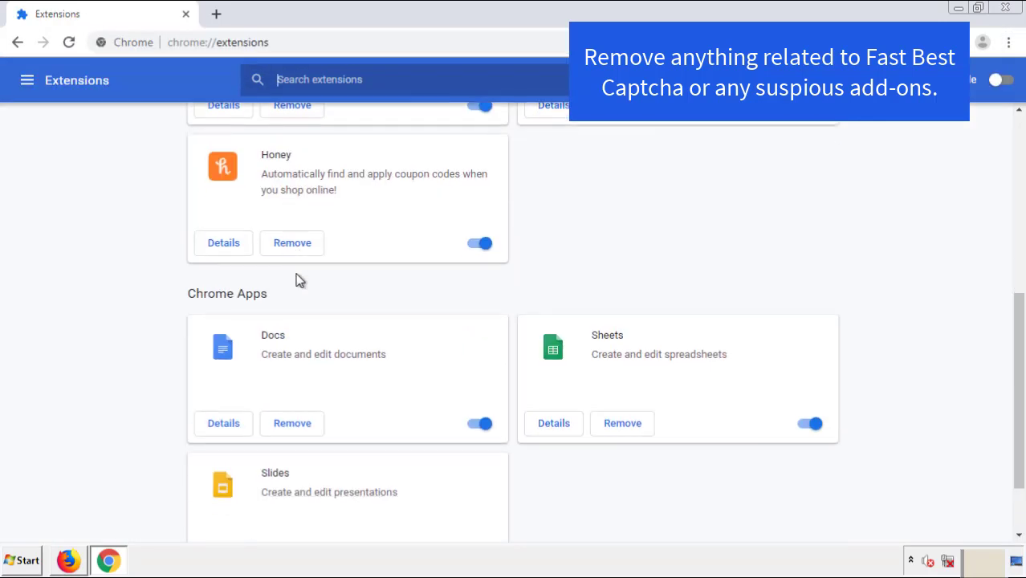
{"action": "scroll", "coordinate": [384, 292], "scroll_direction": "up", "scroll_amount": 10}
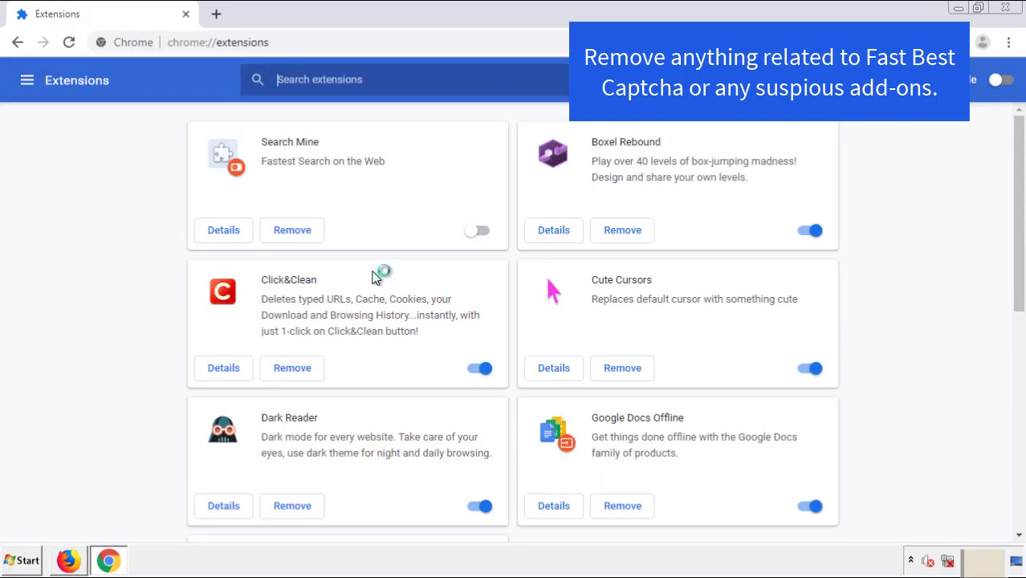
{"action": "left_click", "coordinate": [290, 234]}
{"action": "left_click", "coordinate": [574, 137]}
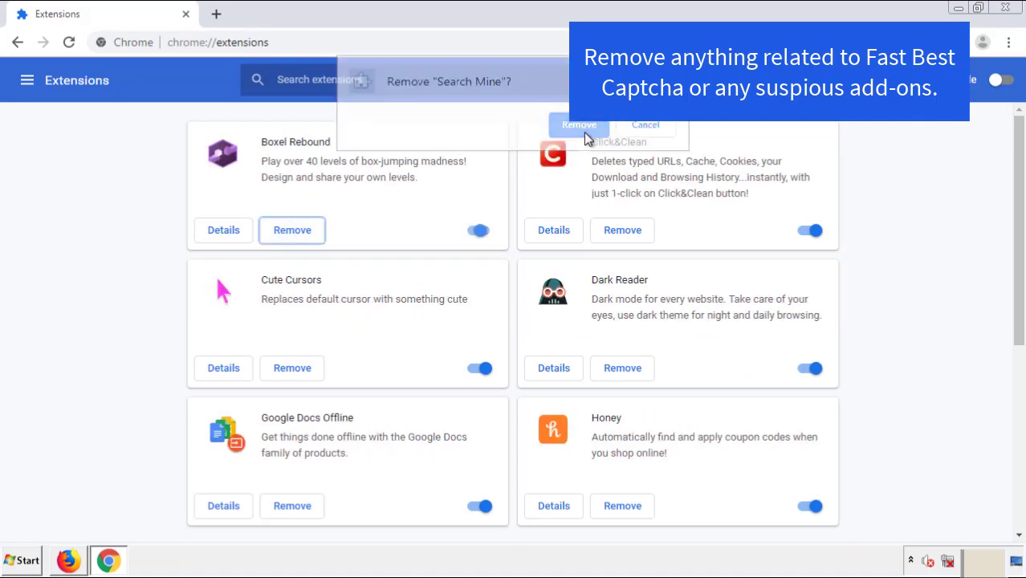
Close Google Chrome and restart Windows out of Safe Mode via the Start menu
{"action": "left_click", "coordinate": [1013, 11]}
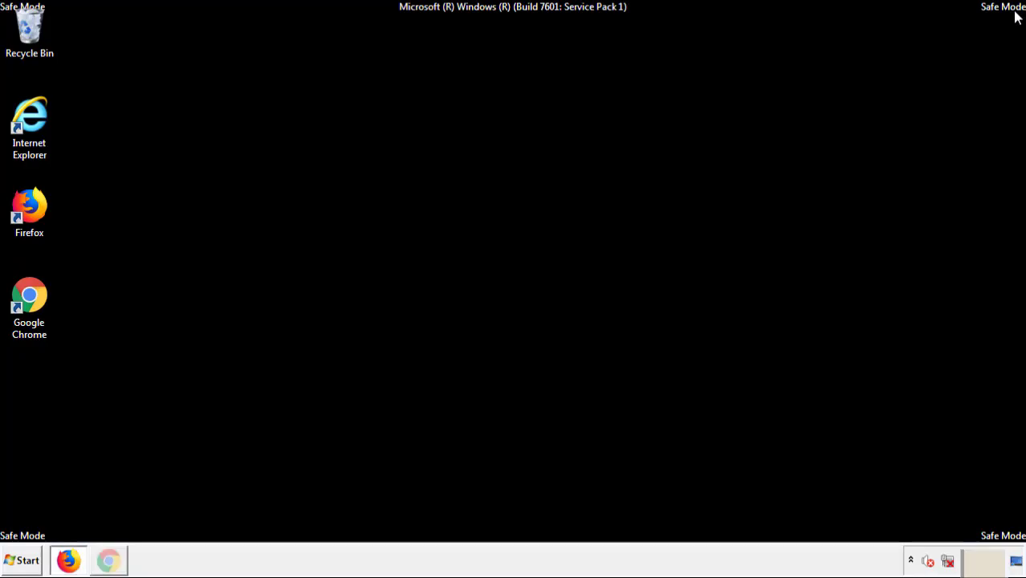
{"action": "left_click", "coordinate": [27, 562]}
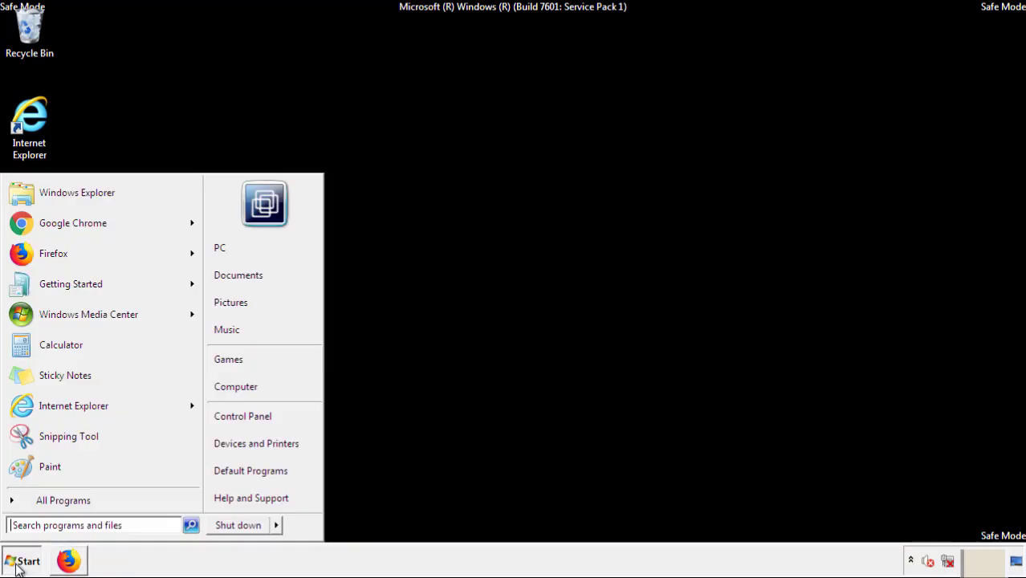
{"action": "left_click", "coordinate": [277, 526]}
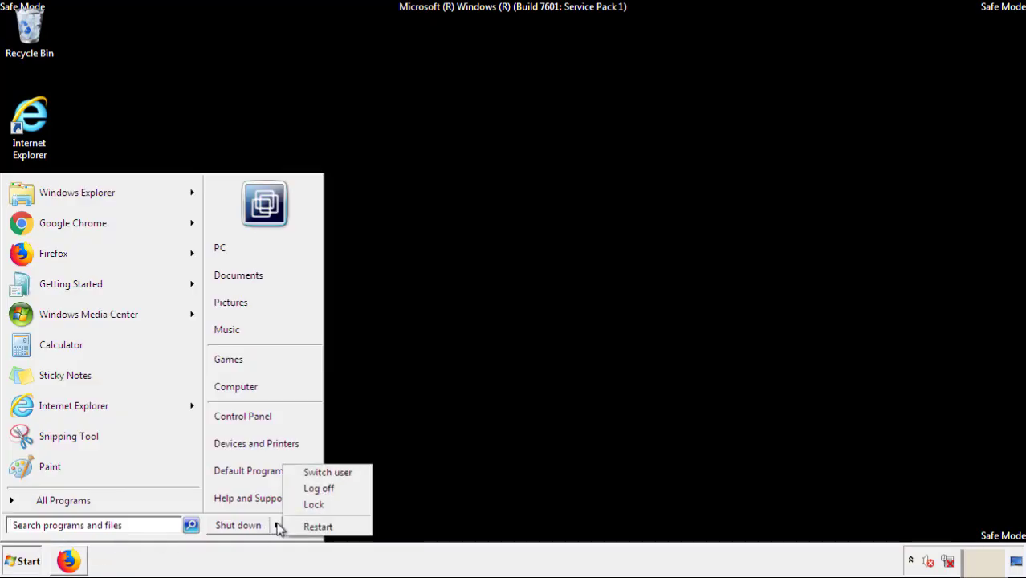
{"action": "left_click", "coordinate": [320, 527]}
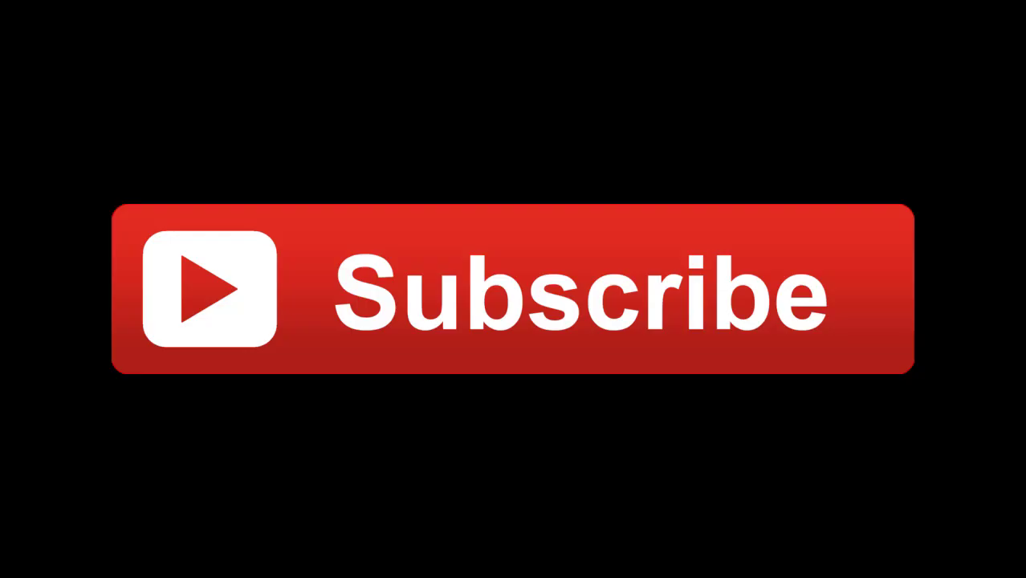